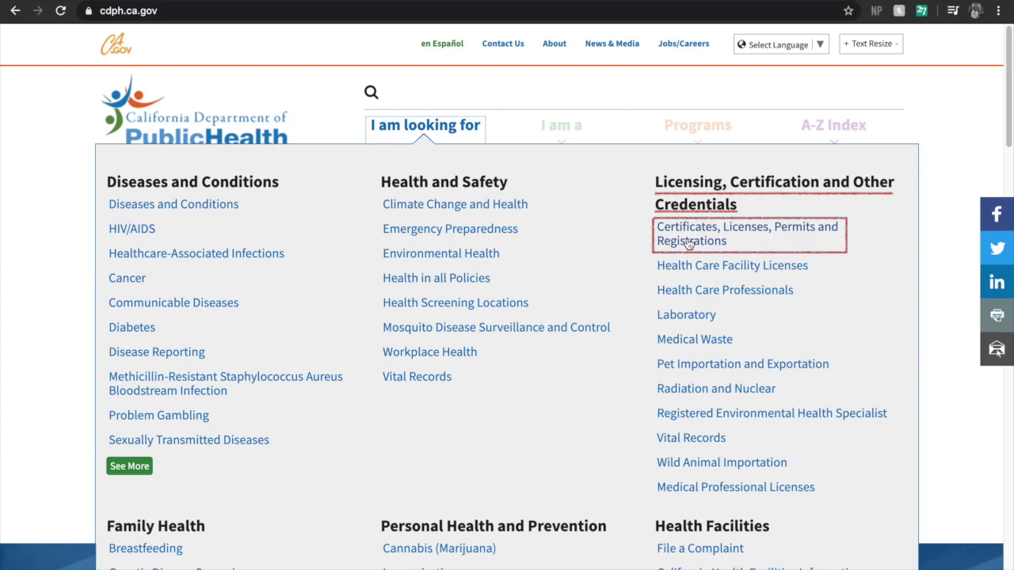
# Go from Certificates to Clinical Laboratory Professionals and the personnel Apply page's First Time Applicants steps.
pyautogui.click(689, 244)
pyautogui.scroll(-5, 580, 400)
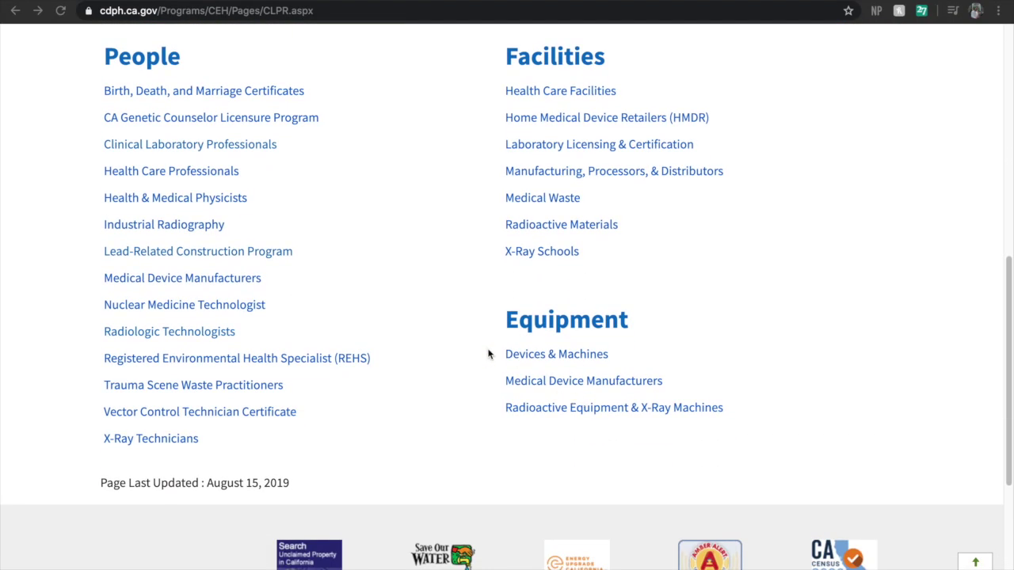
pyautogui.click(216, 151)
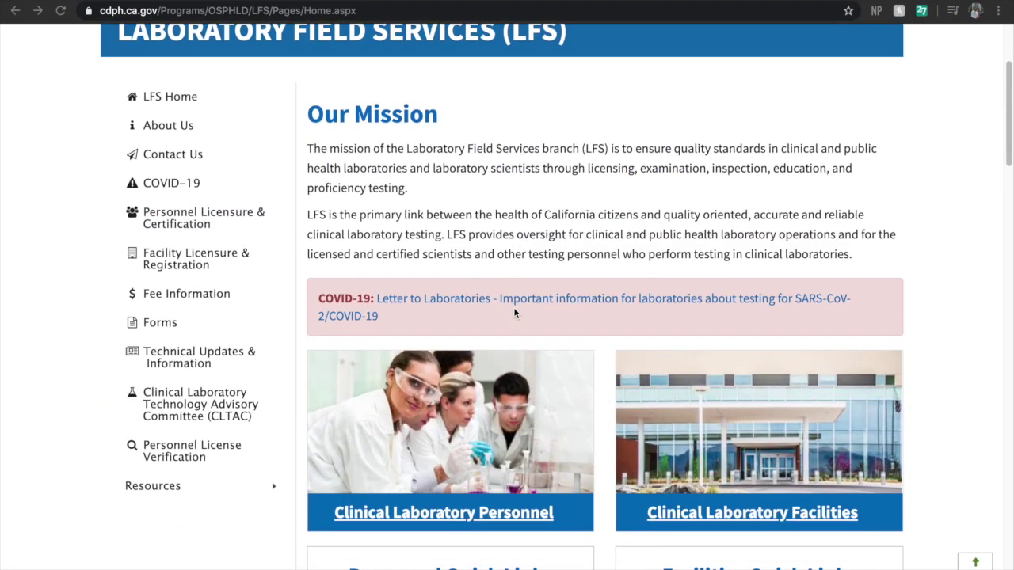
pyautogui.scroll(-5, 514, 312)
pyautogui.click(452, 192)
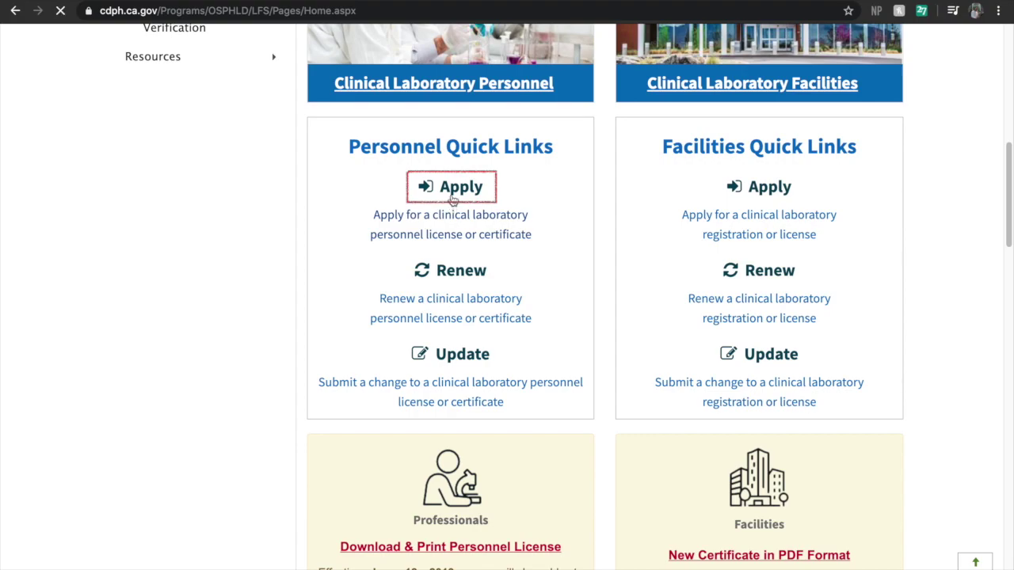
pyautogui.scroll(-4, 453, 200)
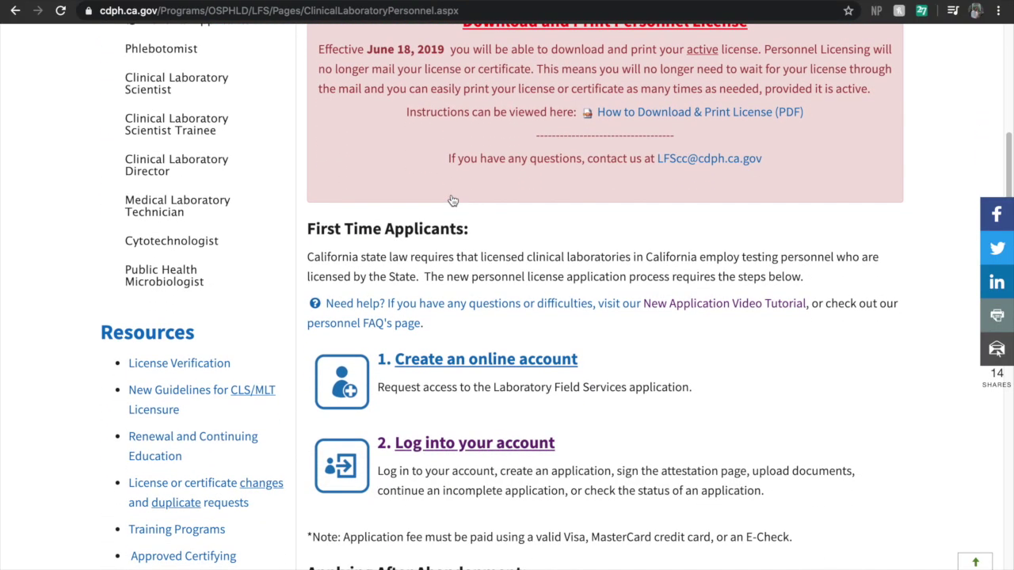
pyautogui.scroll(-3, 452, 200)
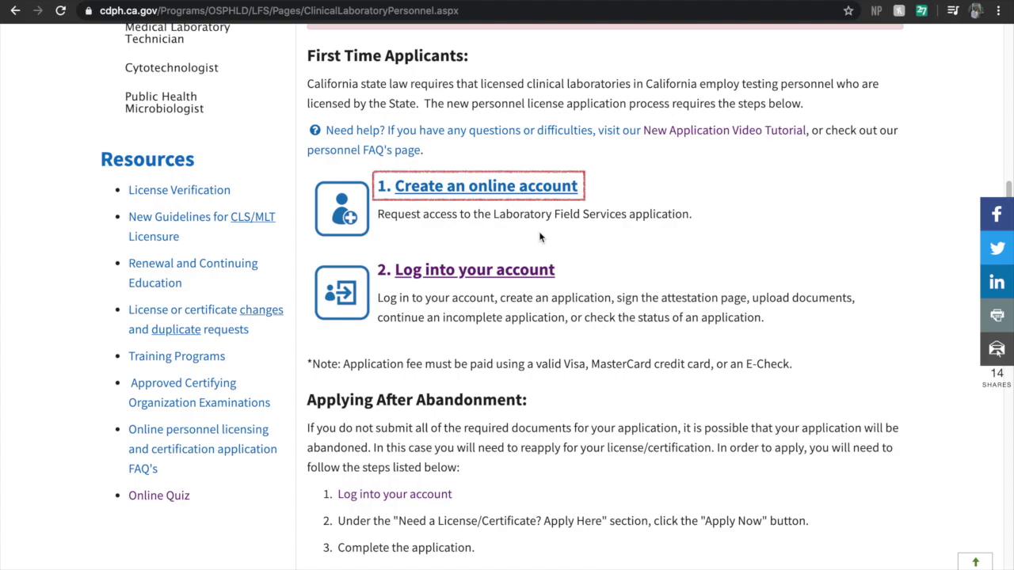
pyautogui.click(505, 189)
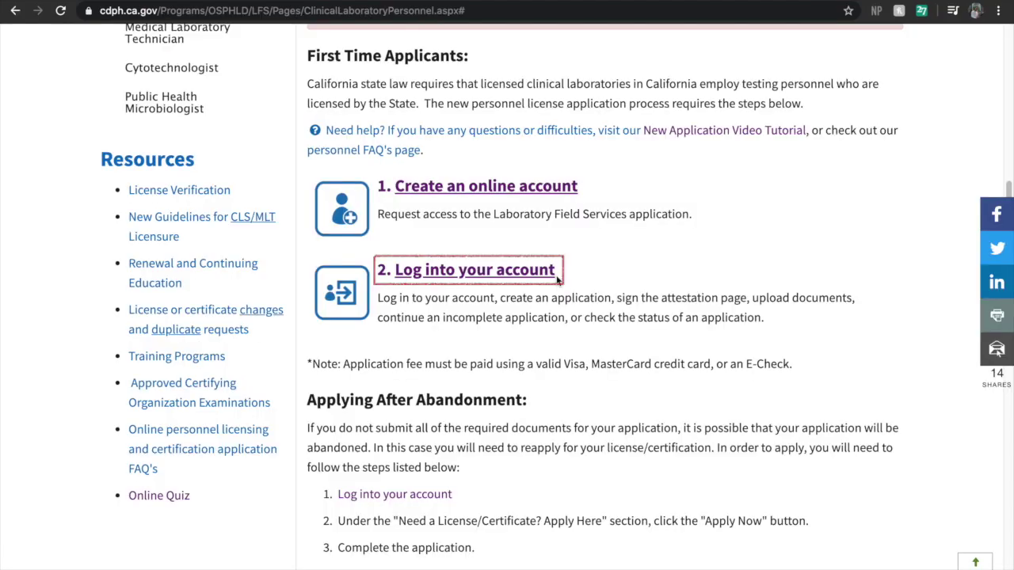
# Log into the PERL account with the account username and password.
pyautogui.click(521, 272)
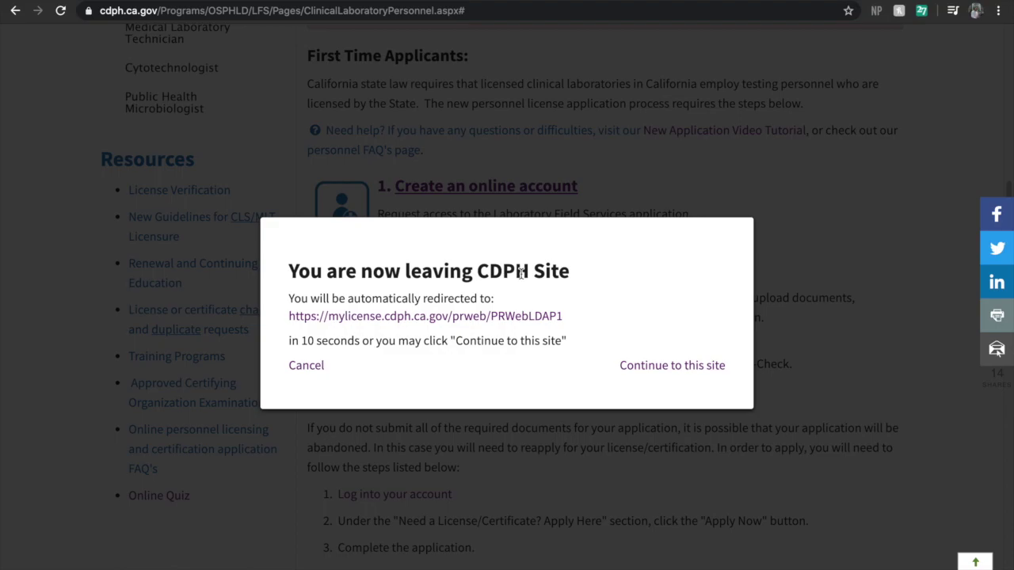
pyautogui.write('itsmattem')
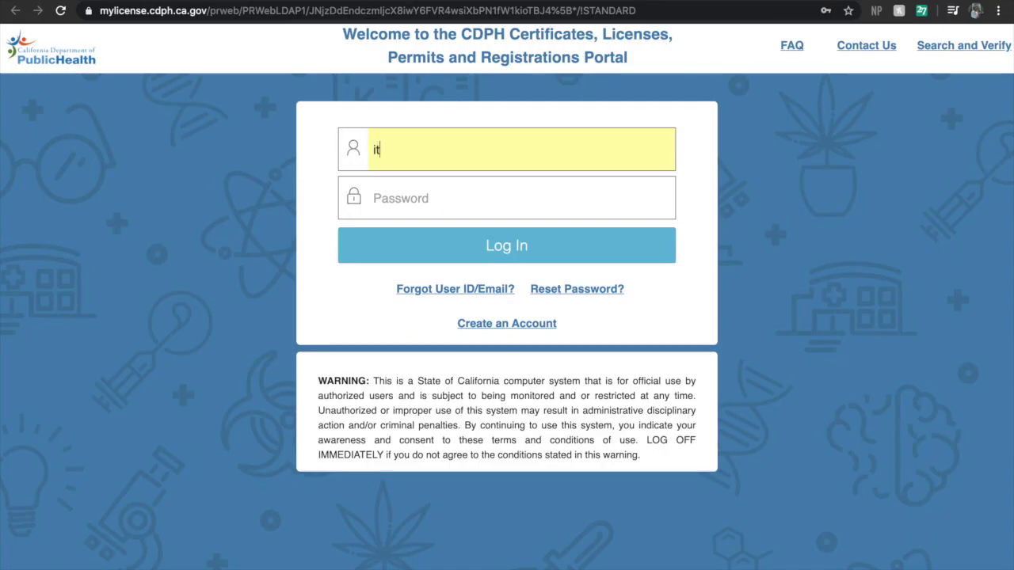
pyautogui.press('Tab')
pyautogui.write('••••••••••••••••••••••••')
pyautogui.click(775, 255)
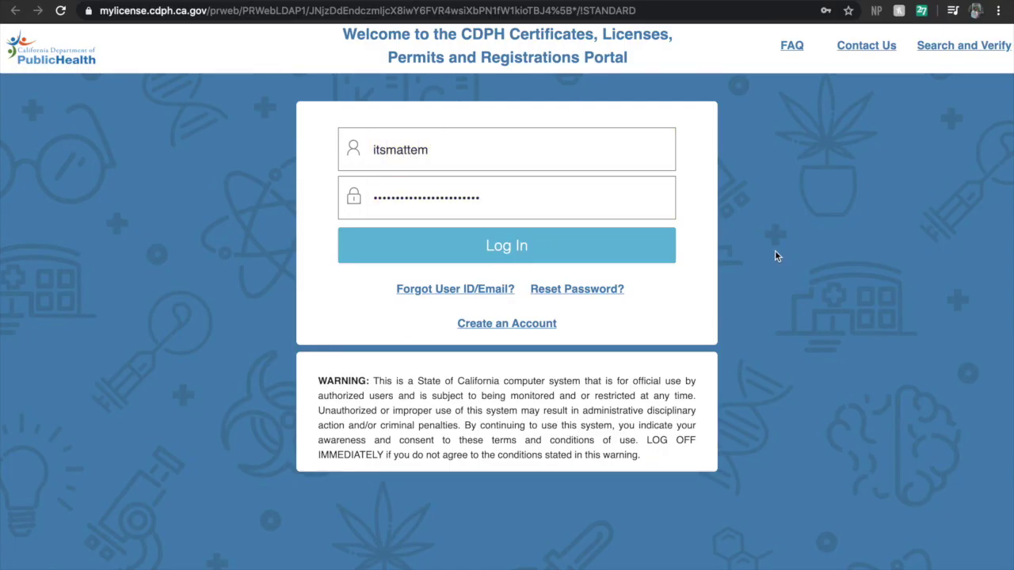
pyautogui.click(538, 251)
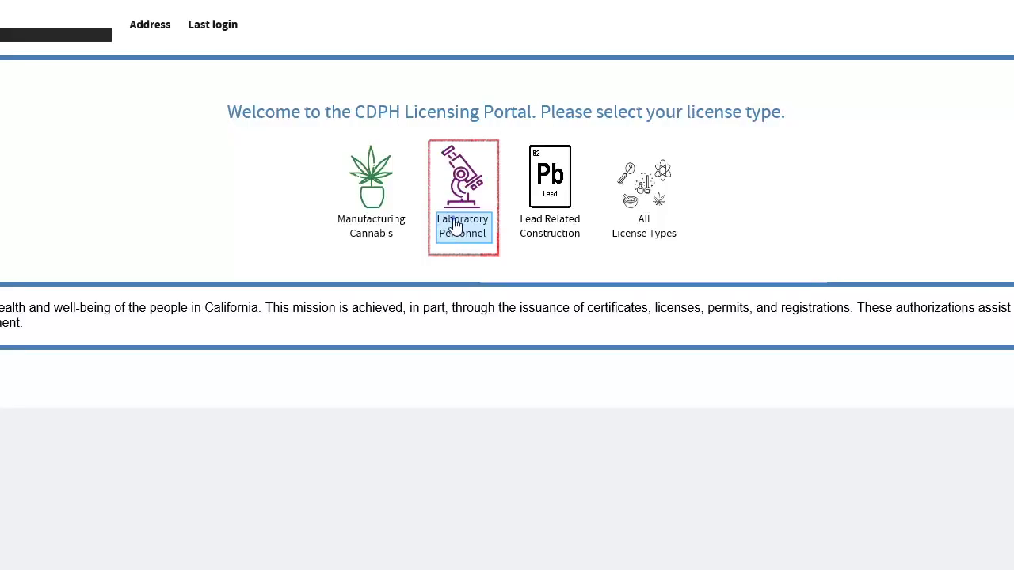
# Choose Laboratory Personnel, accept the privacy terms, and proceed past the disclaimer.
pyautogui.click(455, 225)
pyautogui.scroll(-8, 484, 309)
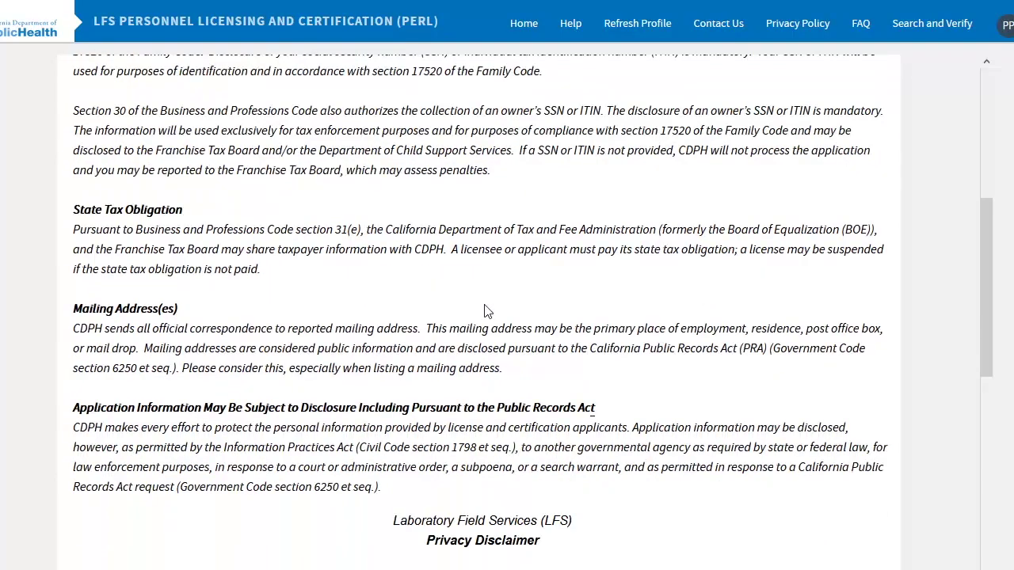
pyautogui.scroll(-5, 485, 308)
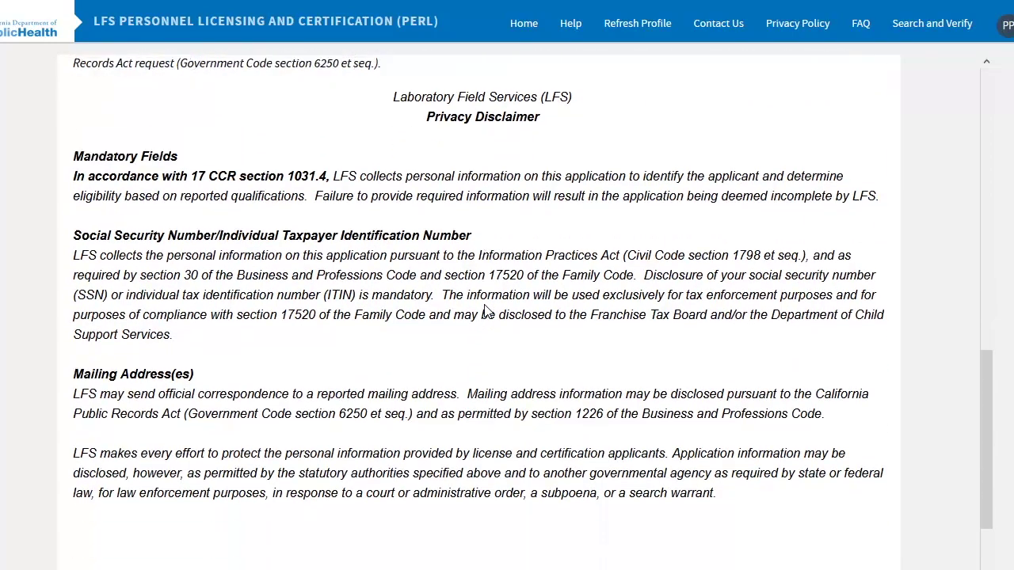
pyautogui.click(315, 518)
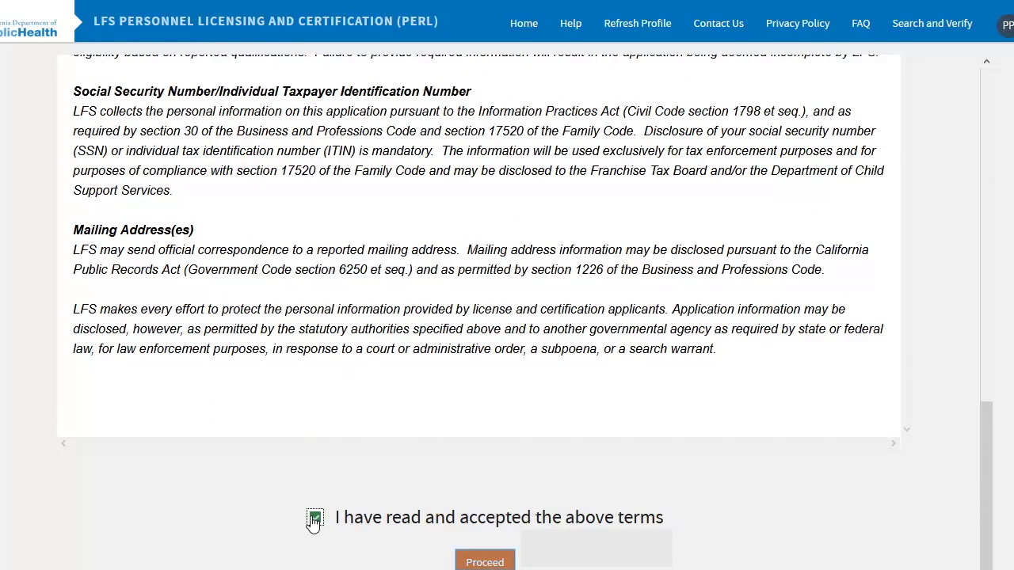
pyautogui.click(484, 562)
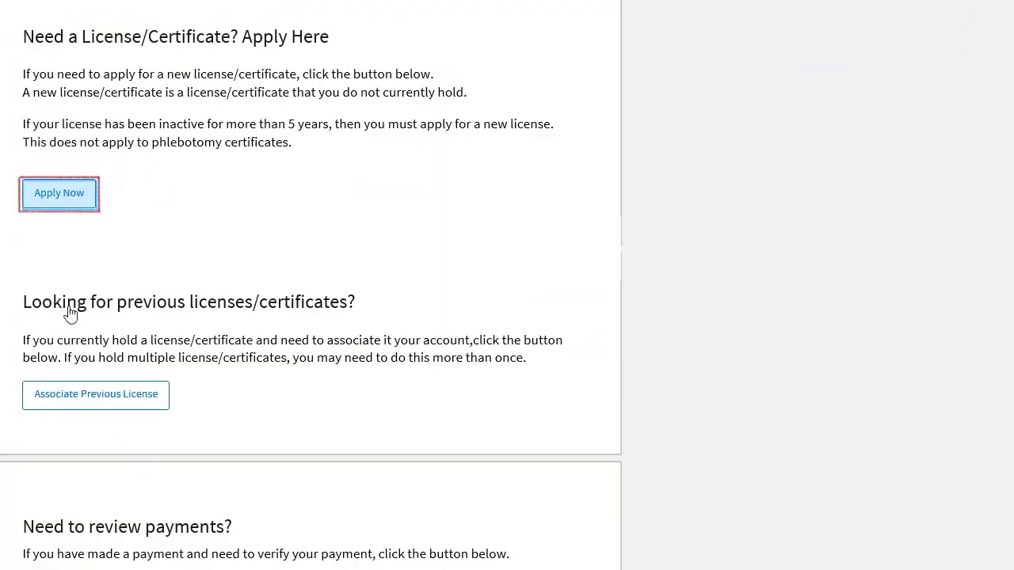
# Start a new application with the Scientist category and the Clinical Laboratory Scientist (Generalist) license.
pyautogui.click(57, 192)
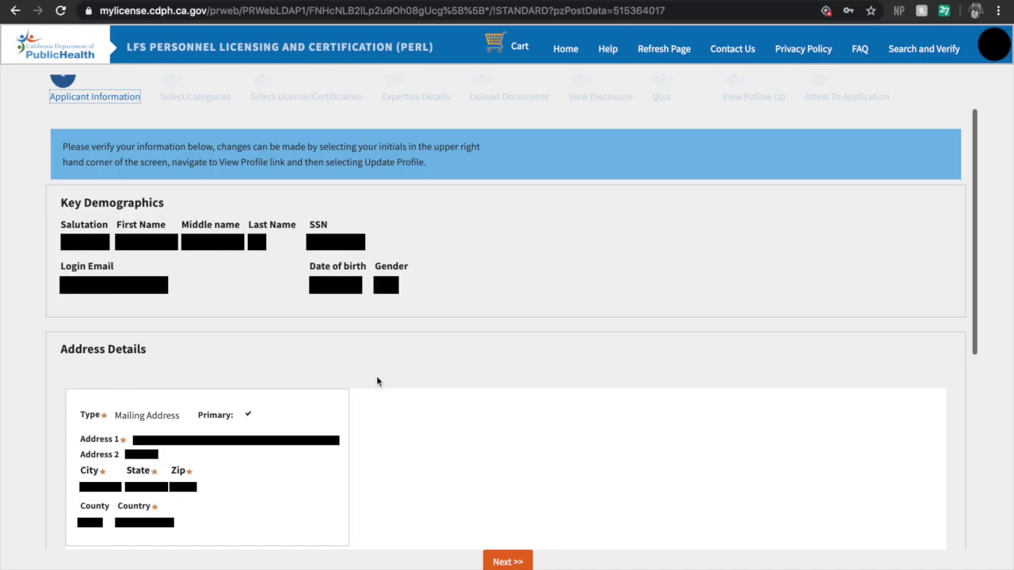
pyautogui.scroll(-5, 420, 440)
pyautogui.click(512, 559)
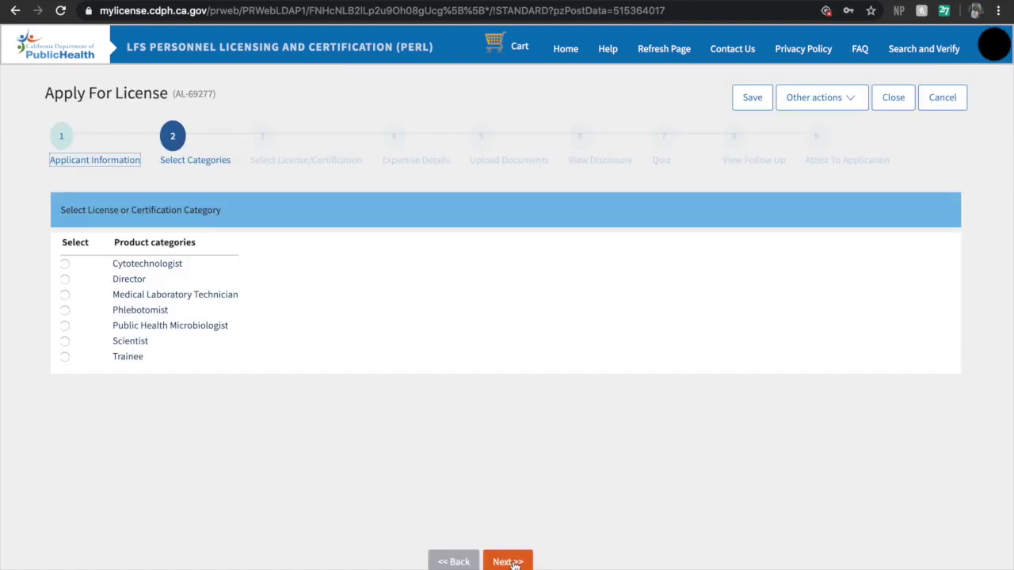
pyautogui.click(65, 341)
pyautogui.click(509, 561)
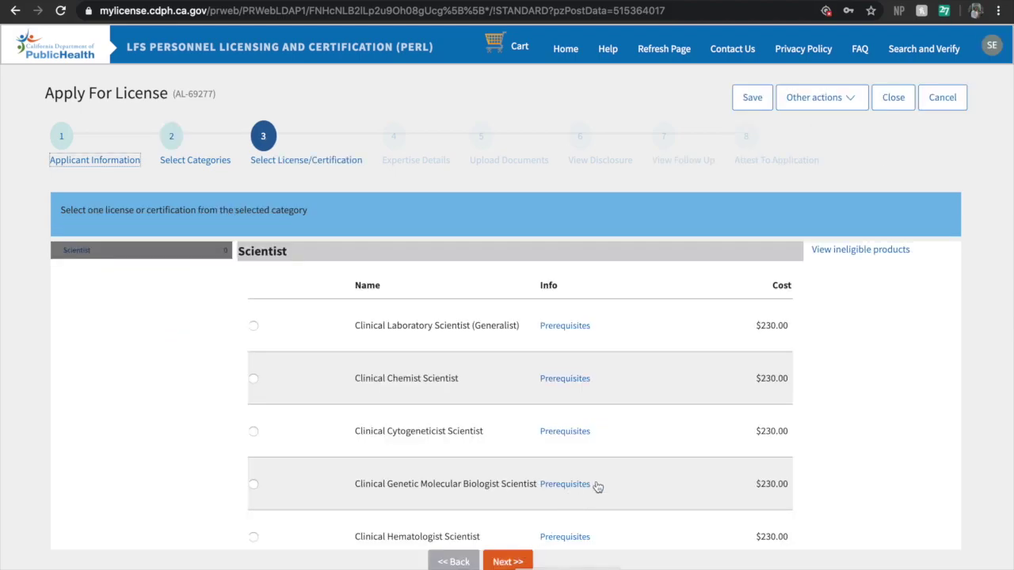
pyautogui.scroll(-3, 598, 486)
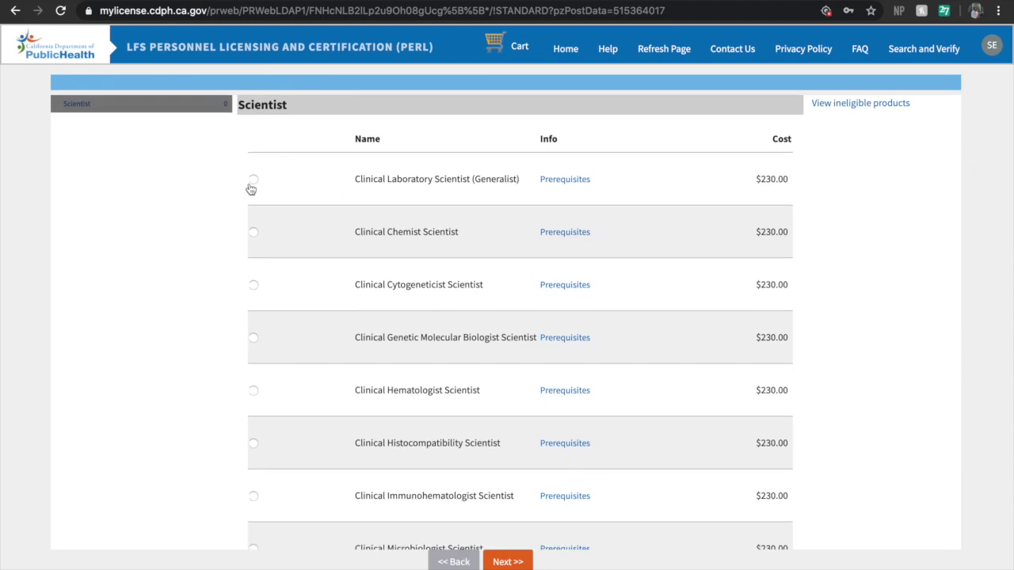
pyautogui.click(253, 180)
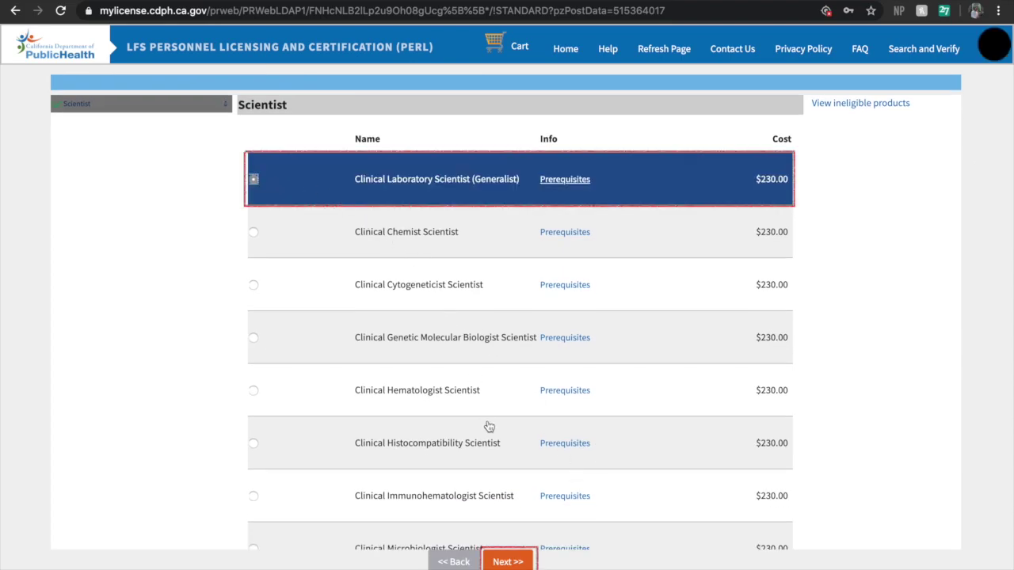
pyautogui.click(521, 563)
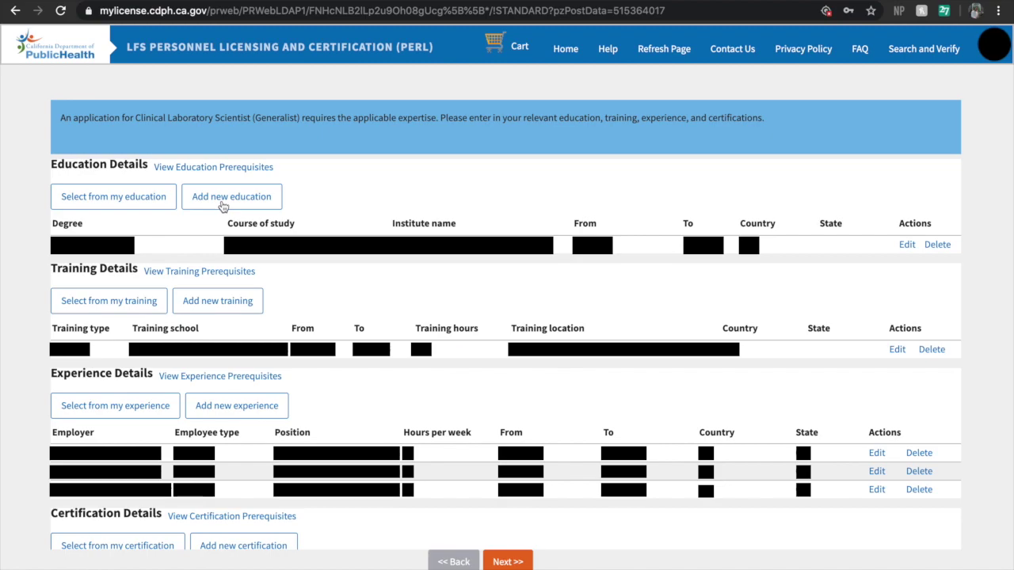
# Add an education entry and a training entry to the expertise details, then continue.
pyautogui.click(224, 204)
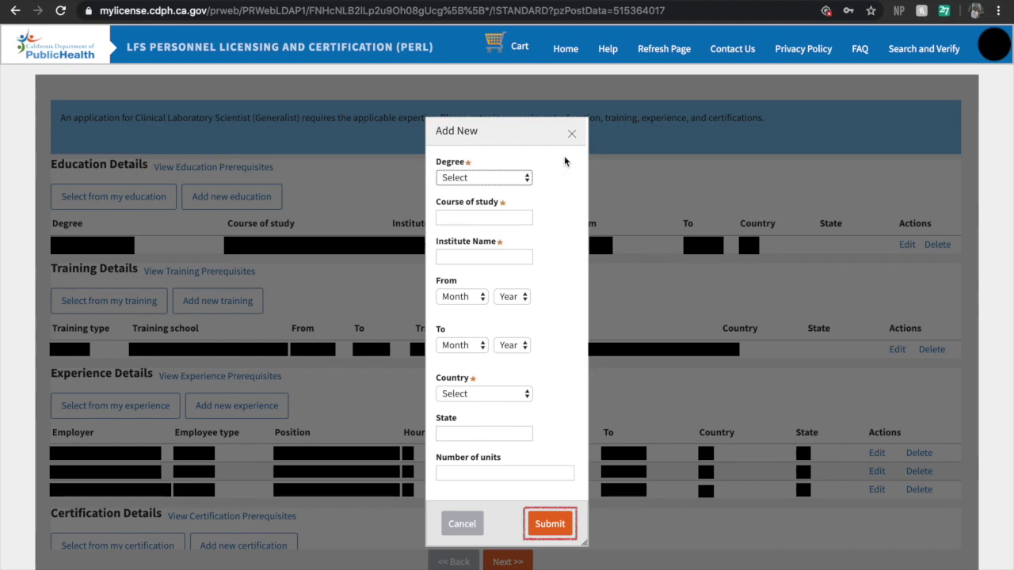
pyautogui.click(572, 137)
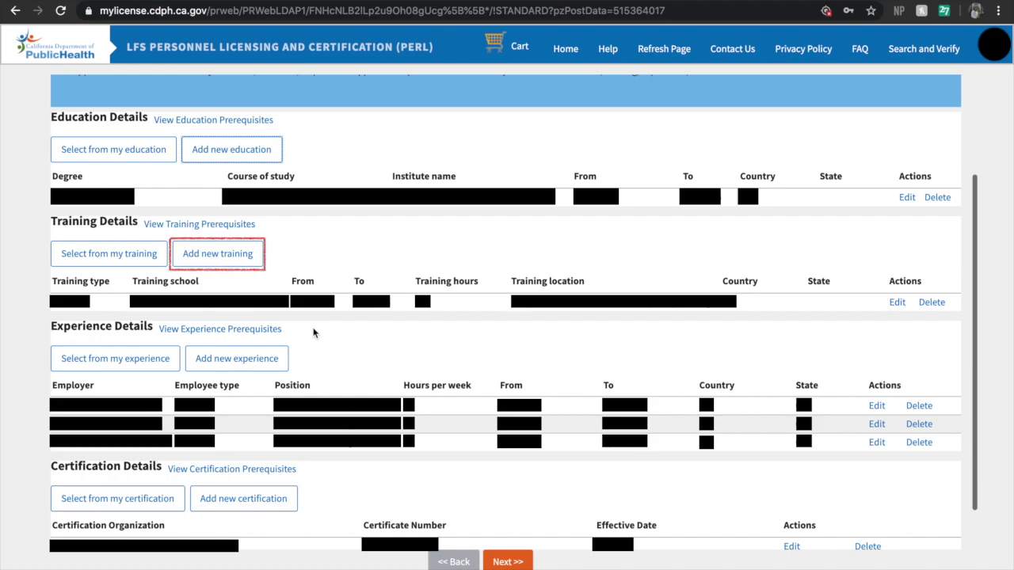
pyautogui.click(244, 263)
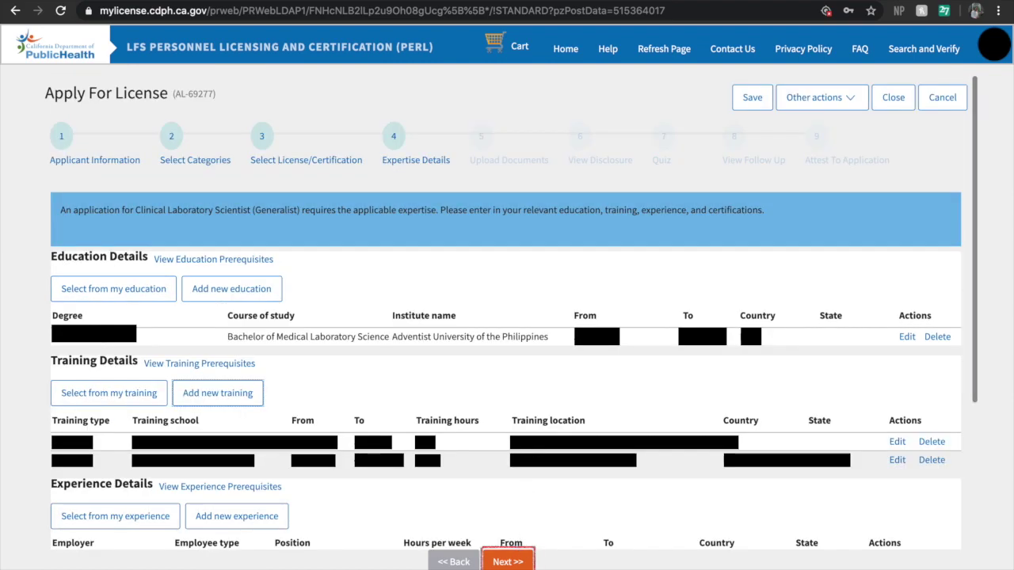
pyautogui.click(517, 562)
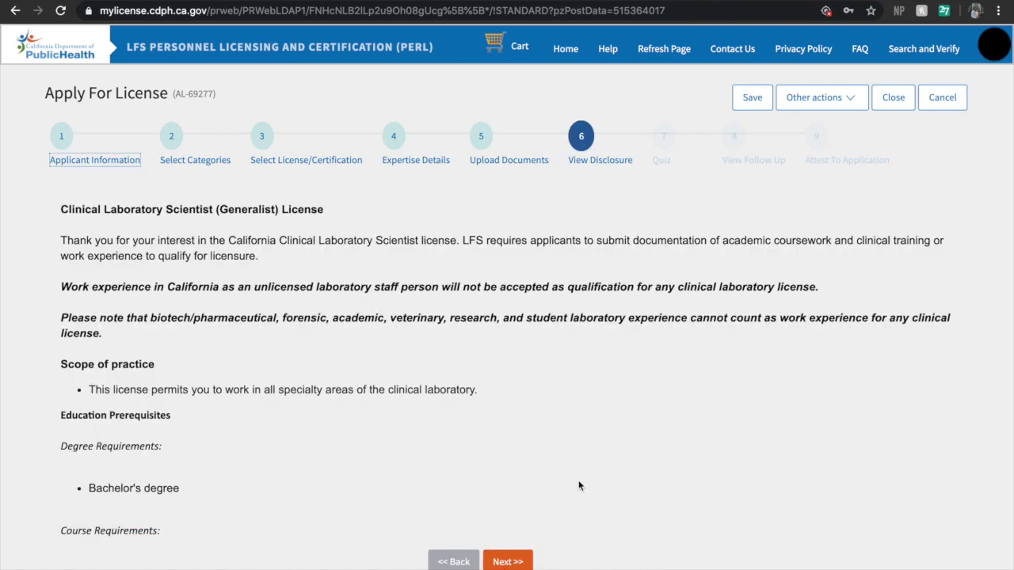
# Scroll through the disclosure and open the naces.org members link in a new tab.
pyautogui.scroll(-1, 577, 488)
pyautogui.scroll(-1, 578, 492)
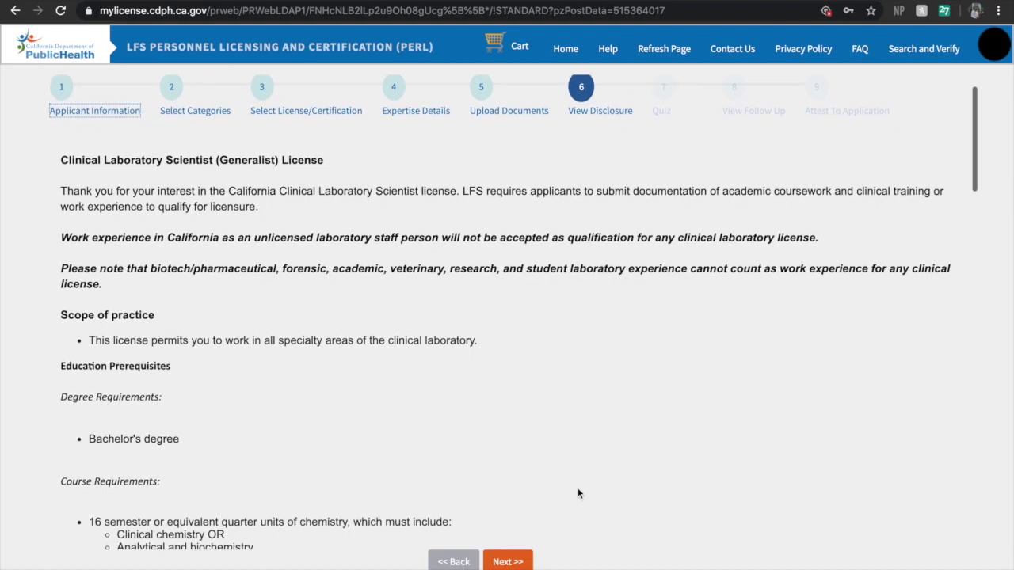
pyautogui.scroll(-1, 577, 493)
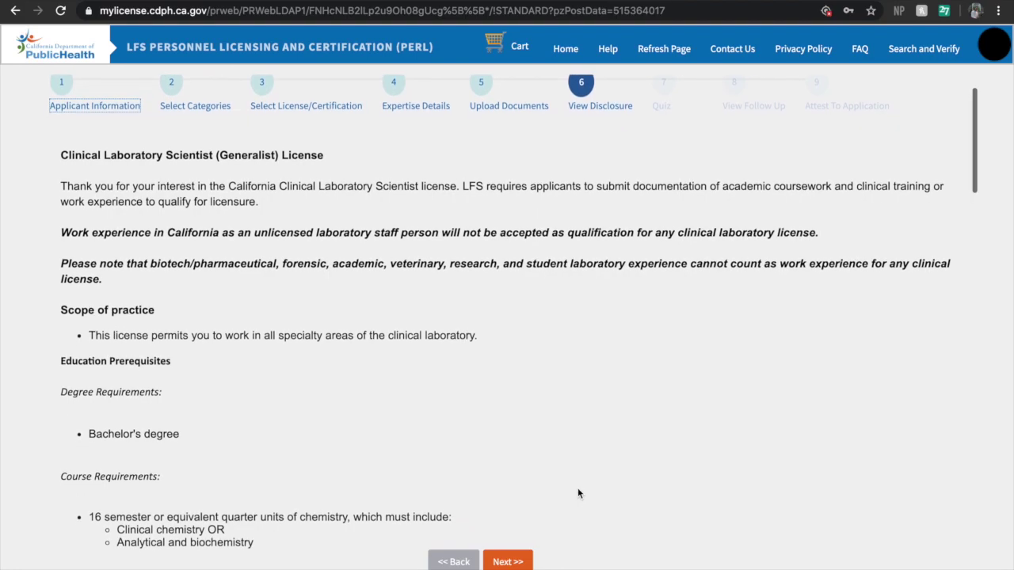
pyautogui.scroll(-1, 577, 493)
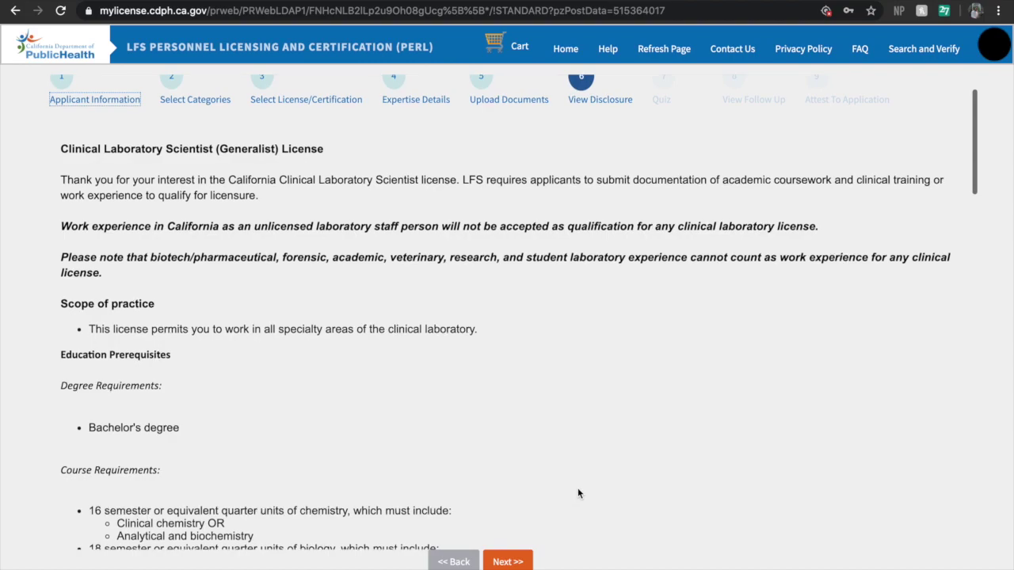
pyautogui.scroll(-2, 578, 493)
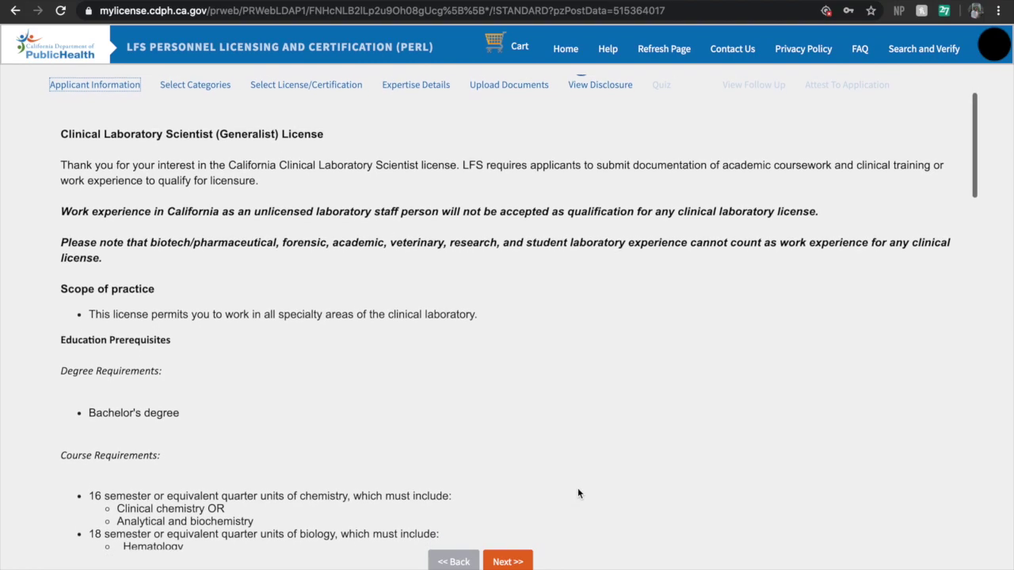
pyautogui.scroll(-1, 578, 493)
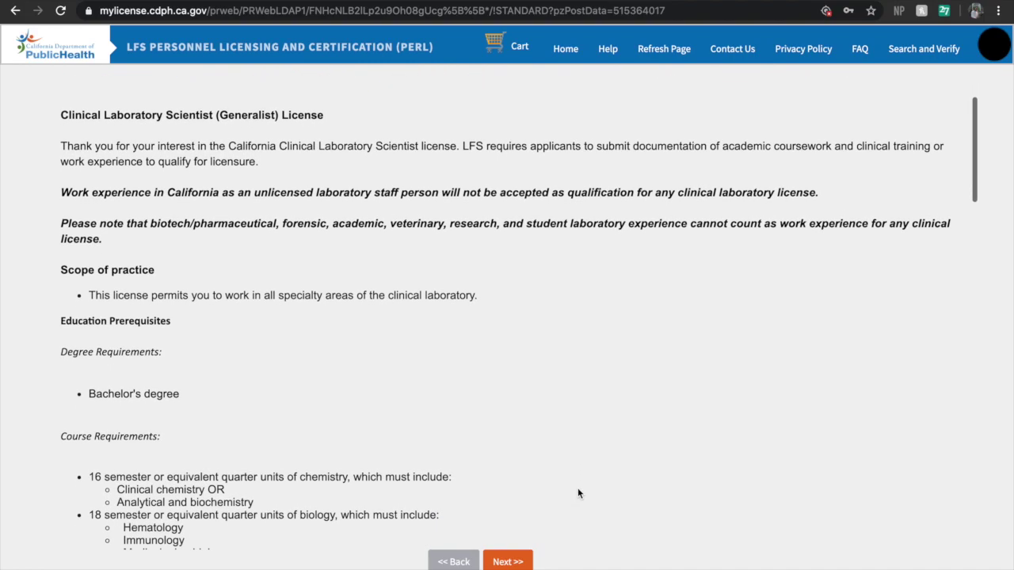
pyautogui.scroll(-3, 578, 493)
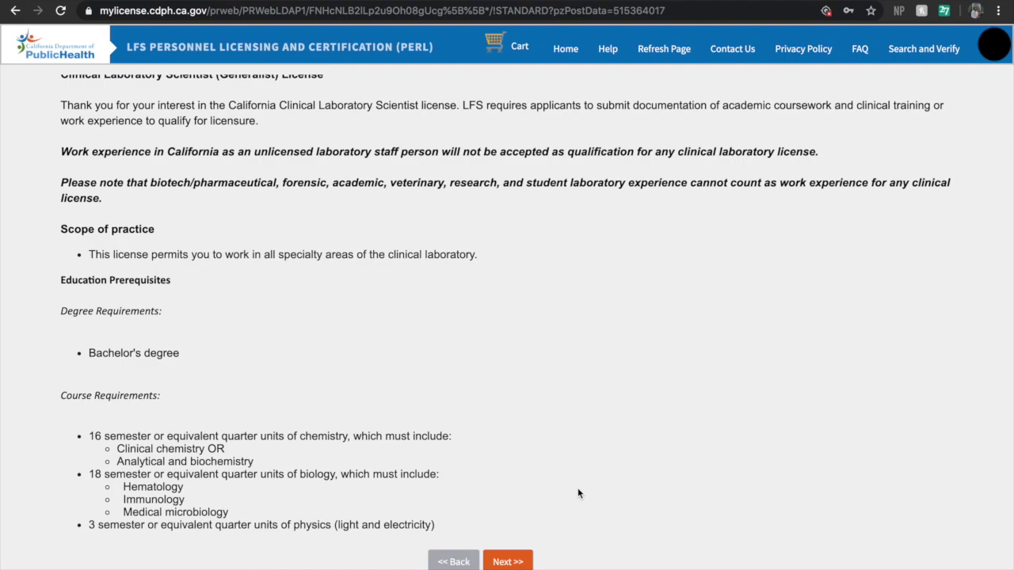
pyautogui.scroll(-10, 577, 493)
pyautogui.rightClick(201, 279)
pyautogui.click(204, 286)
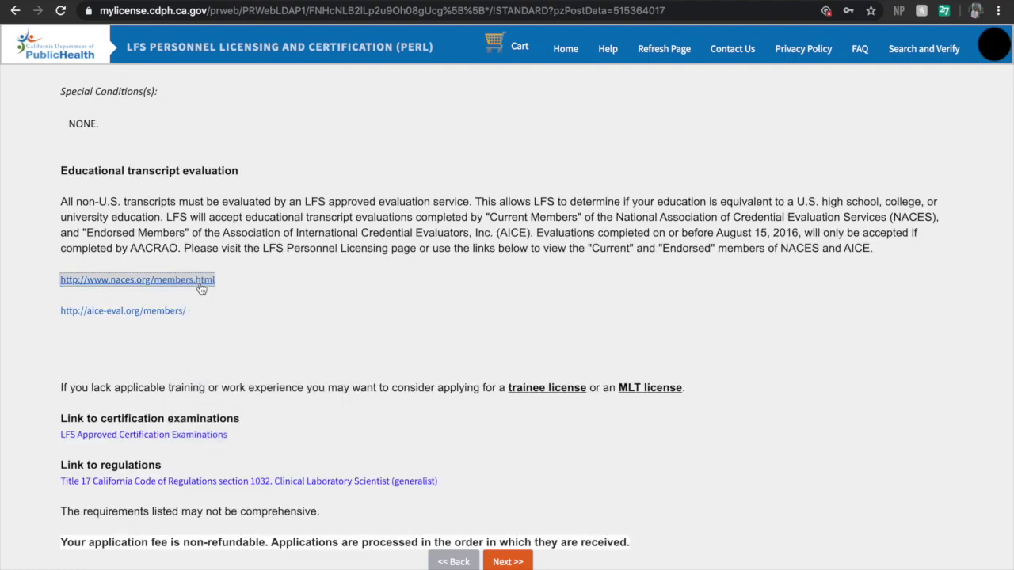
# Review the NACES Current Members list, then move to the IESCAREE homepage tab.
pyautogui.hotkey('ctrl', 'Tab')
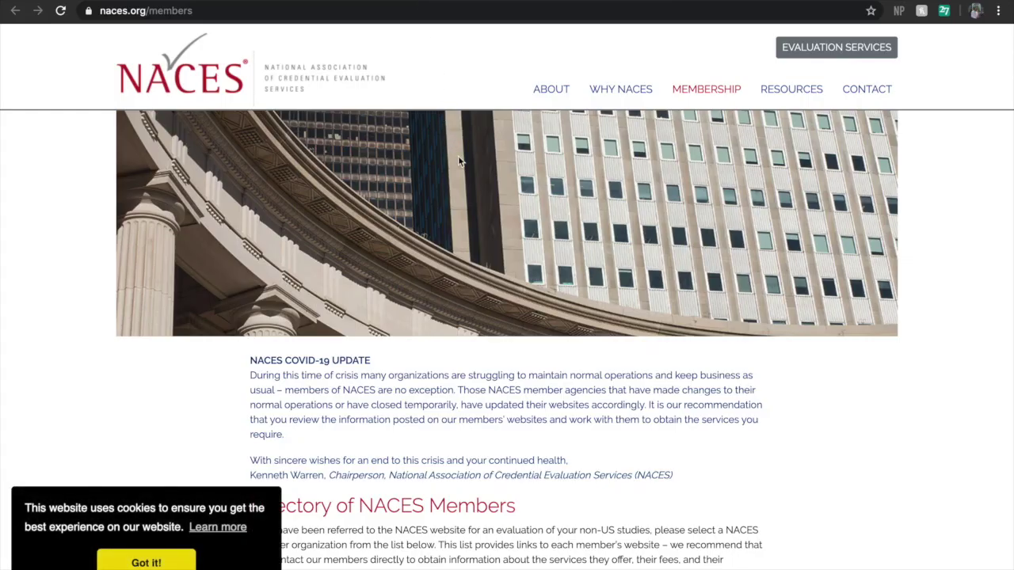
pyautogui.scroll(-5, 458, 158)
pyautogui.scroll(-1, 457, 157)
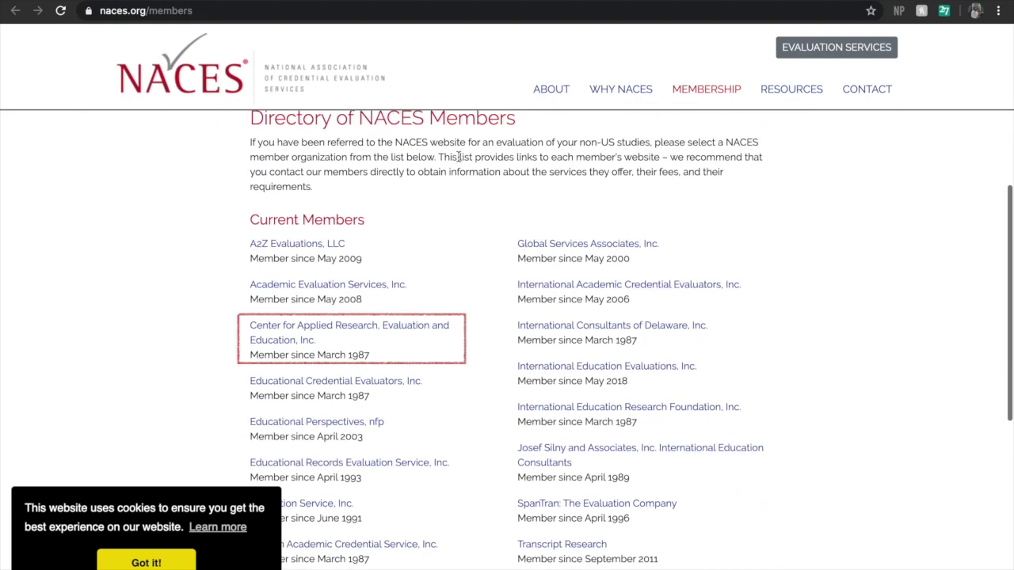
pyautogui.hotkey('ctrl', 'Tab')
pyautogui.scroll(-1, 423, 217)
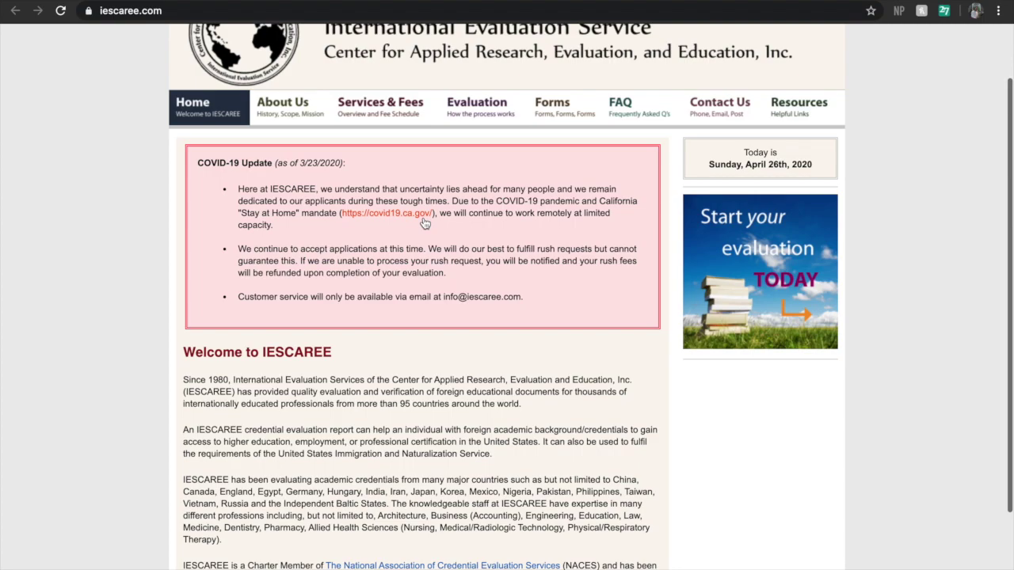
# Show IESCAREE's Services & Fees page down to the evaluation report types table.
pyautogui.scroll(-2, 423, 222)
pyautogui.scroll(3, 423, 222)
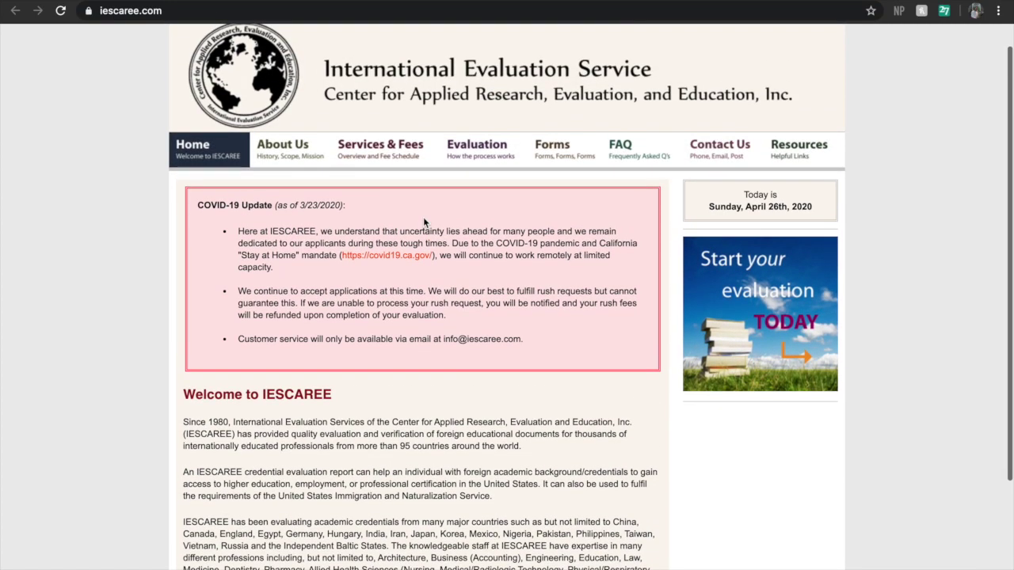
pyautogui.click(357, 151)
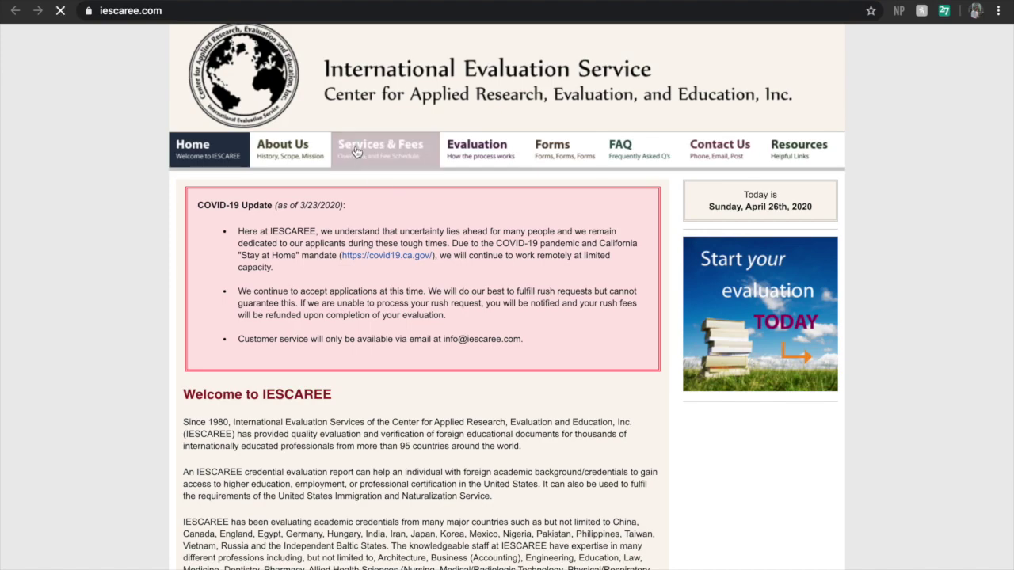
pyautogui.scroll(-3, 407, 353)
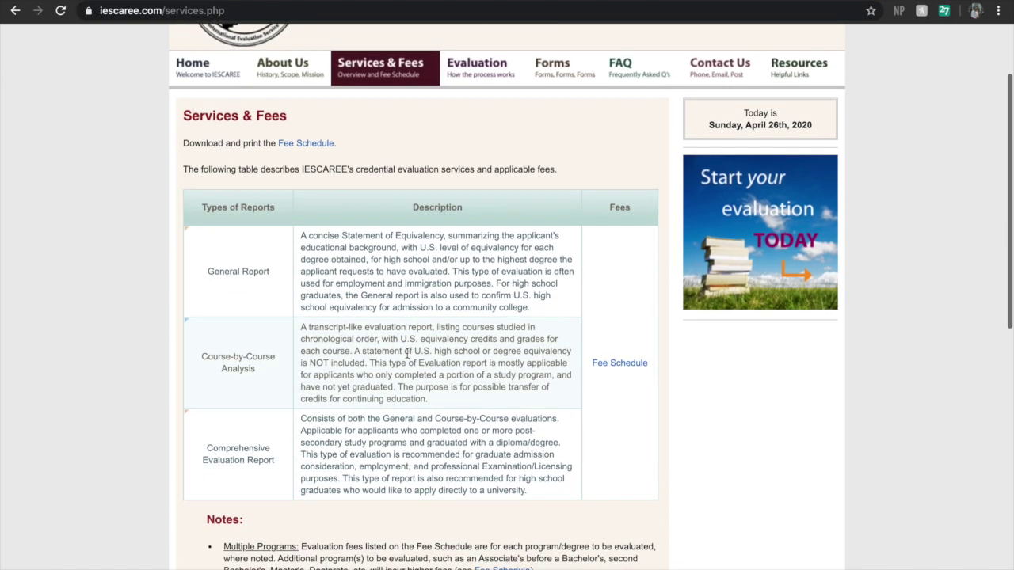
pyautogui.scroll(-1, 406, 354)
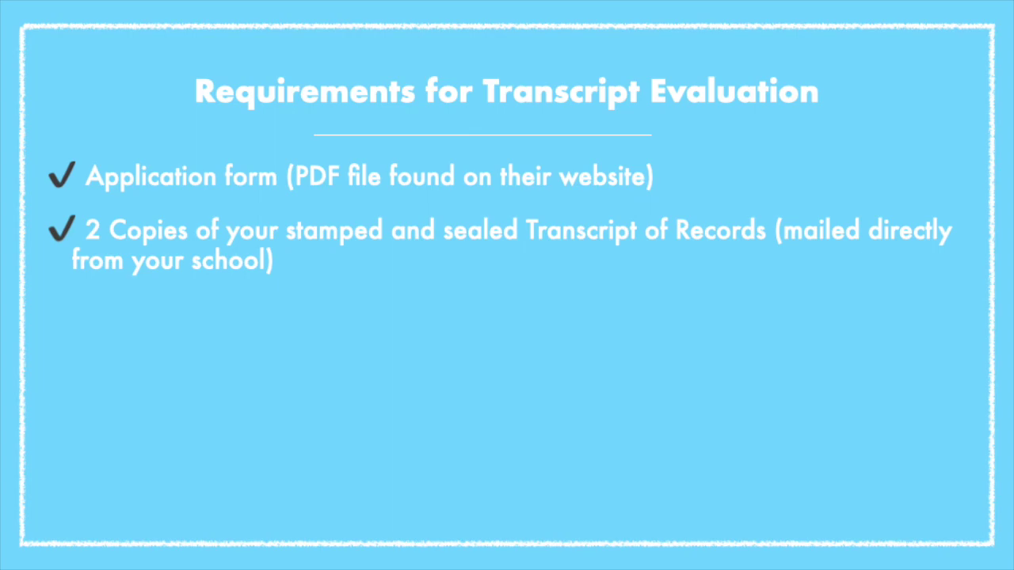
# List English translation copies (bold non-English note), Fee Schedule PDF, and Appropriate Fee (approx $200+).
pyautogui.write('2 Copies English translation of your transcript (')
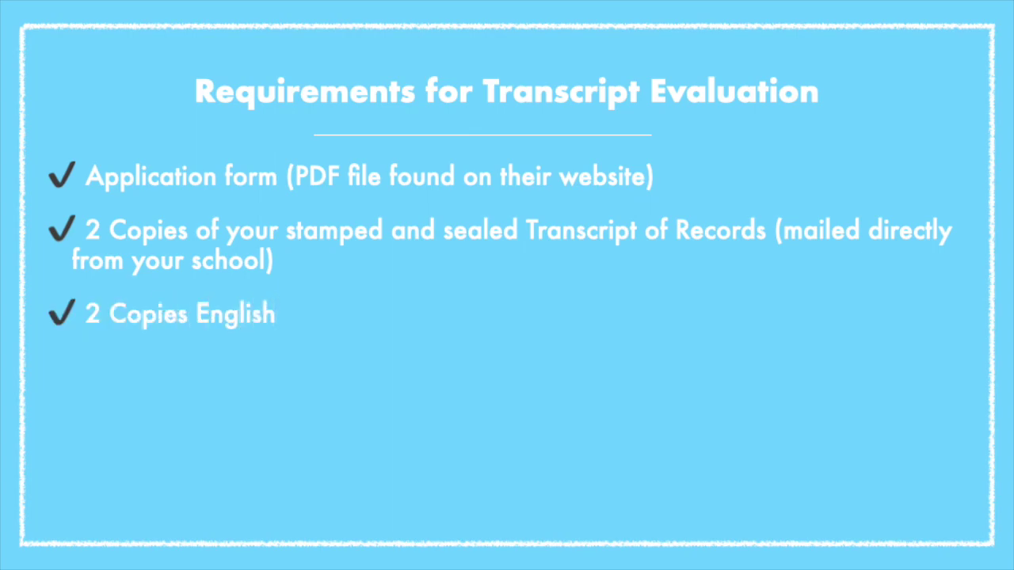
pyautogui.hotkey('ctrl', 'b')
pyautogui.write('IF YOUR TRANSCRIPT IS NOT IN ENGLISH')
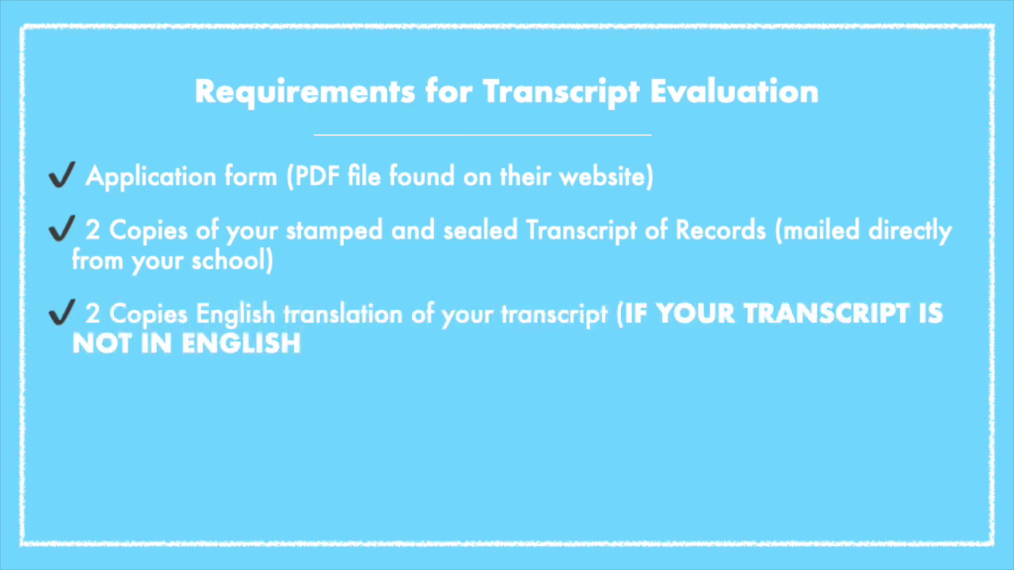
pyautogui.press('Return')
pyautogui.write('Fee S')
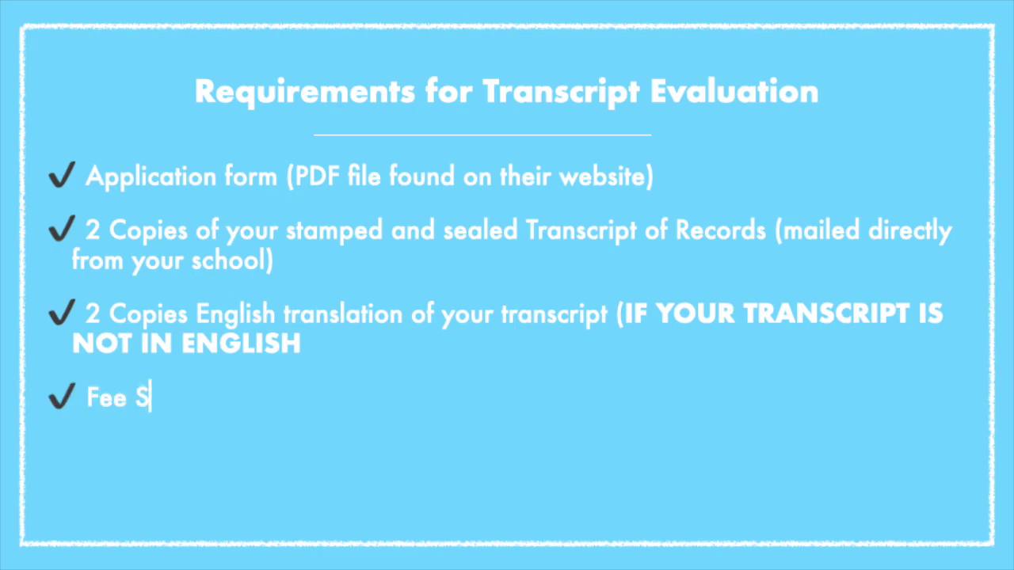
pyautogui.write('chedule (PDF File found on their website)')
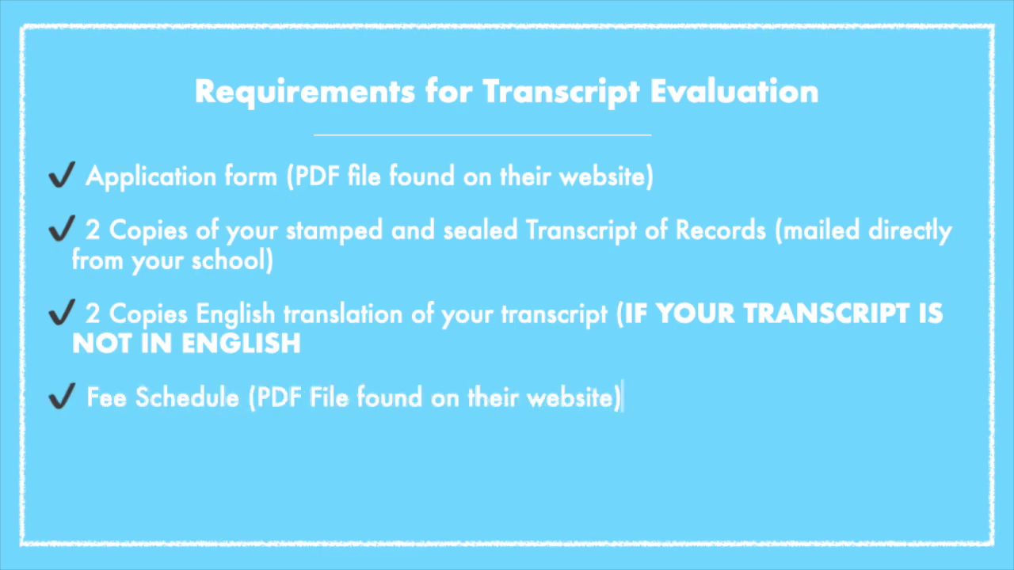
pyautogui.press('Return')
pyautogui.write('Appropriate Fee (')
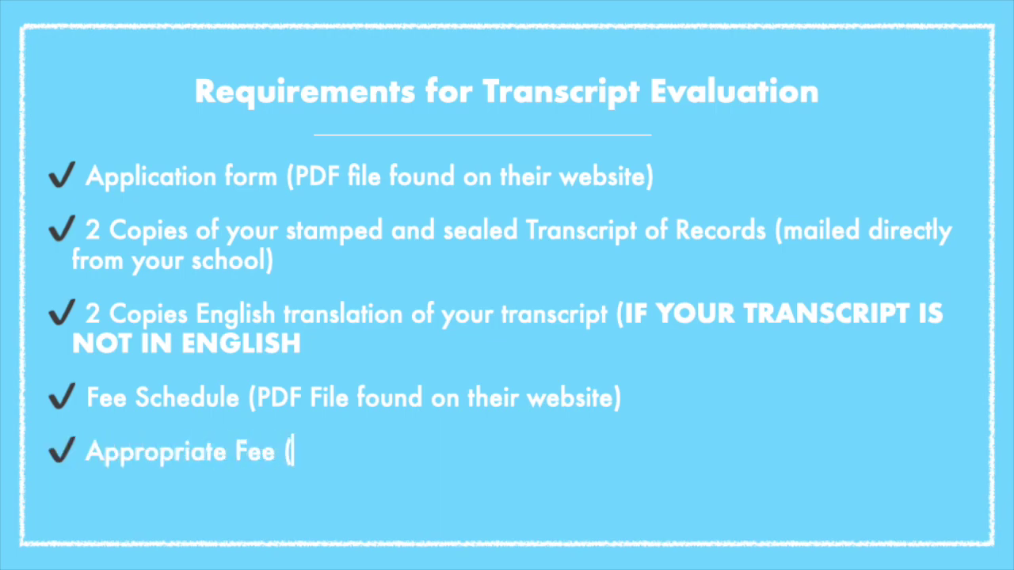
pyautogui.write('approx $200+)')
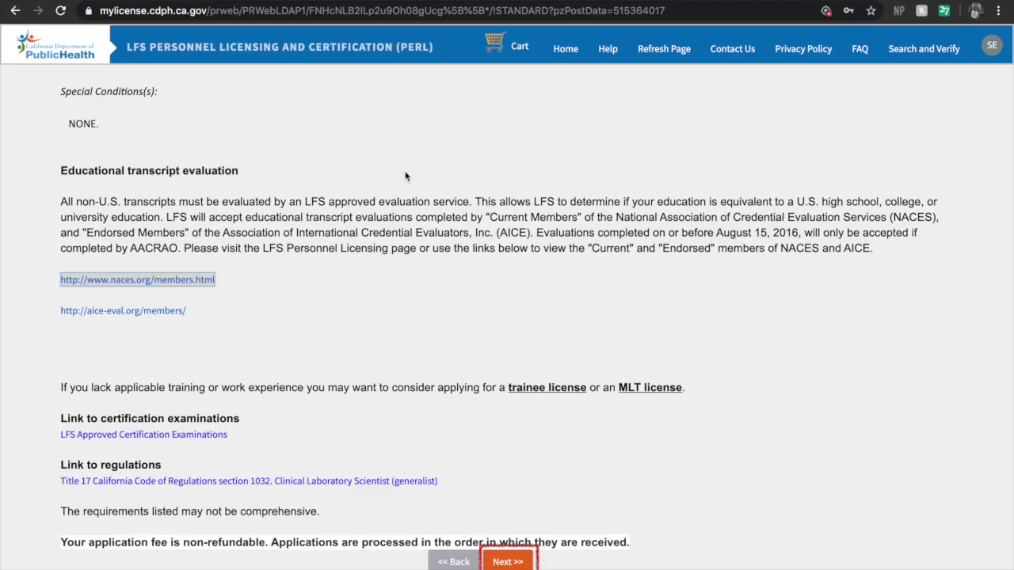
# Scroll to the bottom of the PERL View Disclosure page.
pyautogui.scroll(-1, 407, 175)
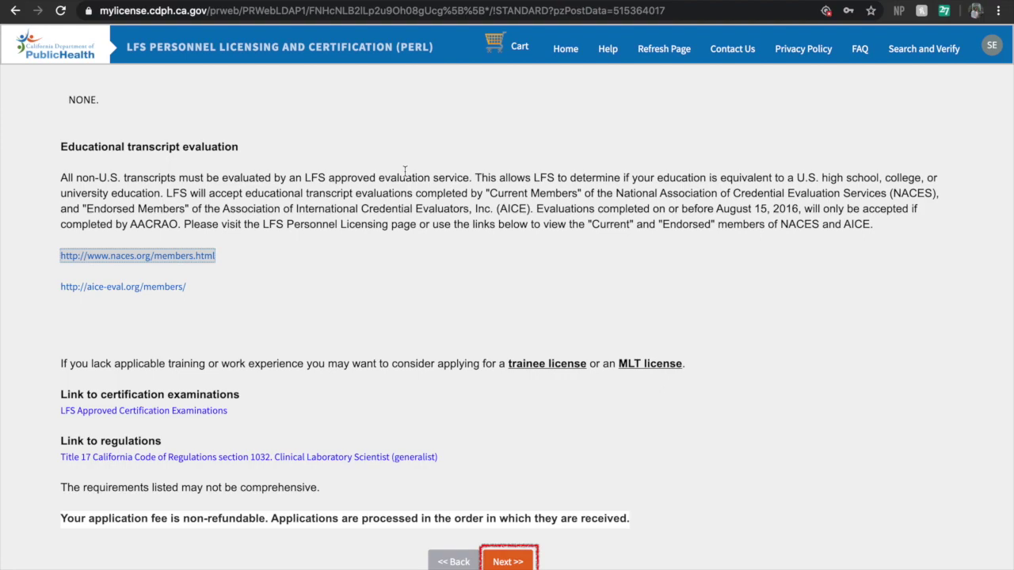
pyautogui.scroll(-3, 531, 519)
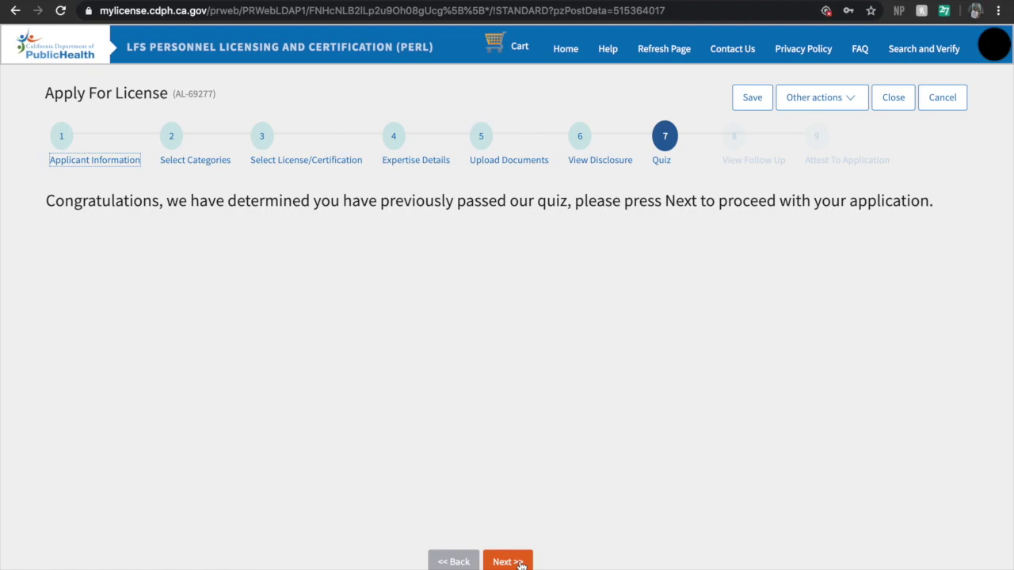
# Continue past the passed Quiz and View Follow Up steps, then start payment.
pyautogui.click(507, 561)
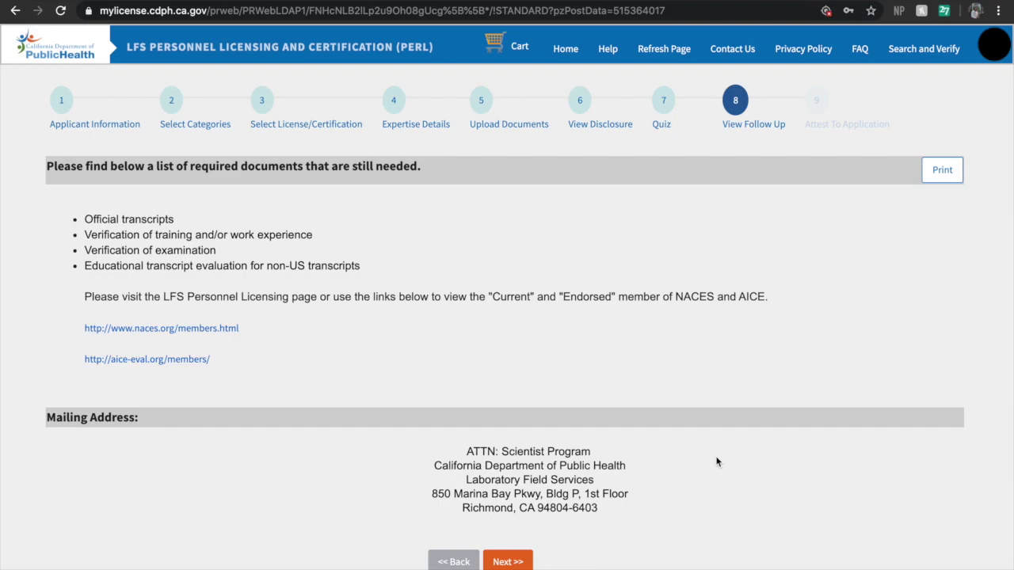
pyautogui.click(508, 562)
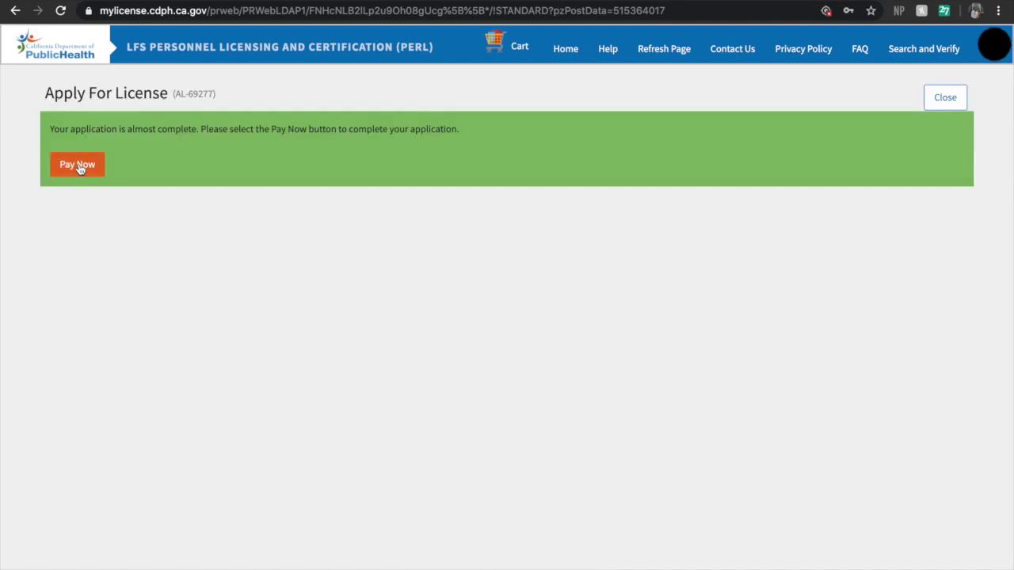
pyautogui.click(79, 164)
# Check out and pay the $230.00 fee by credit card, then close the receipt.
pyautogui.click(863, 158)
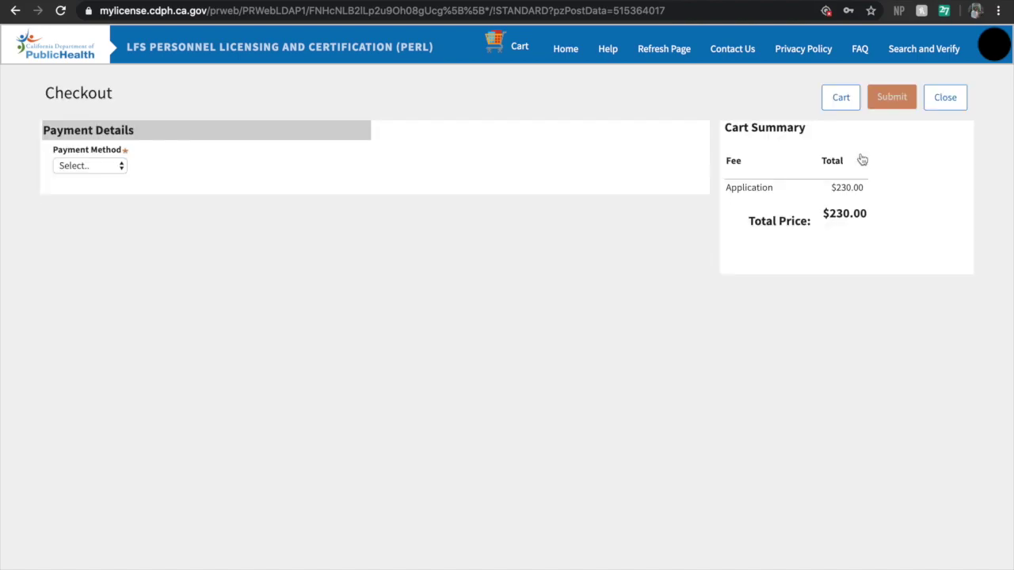
pyautogui.click(121, 167)
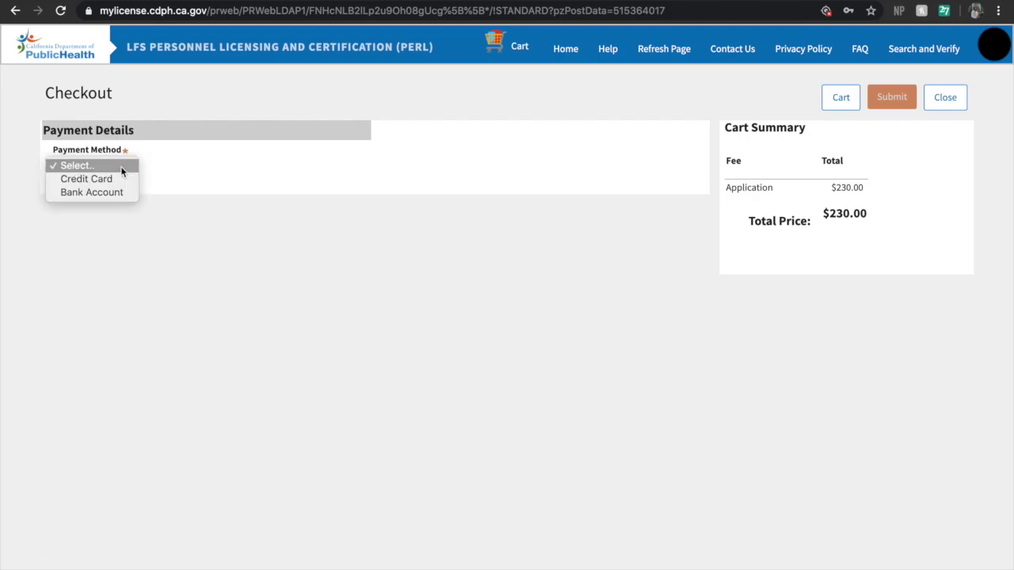
pyautogui.click(120, 179)
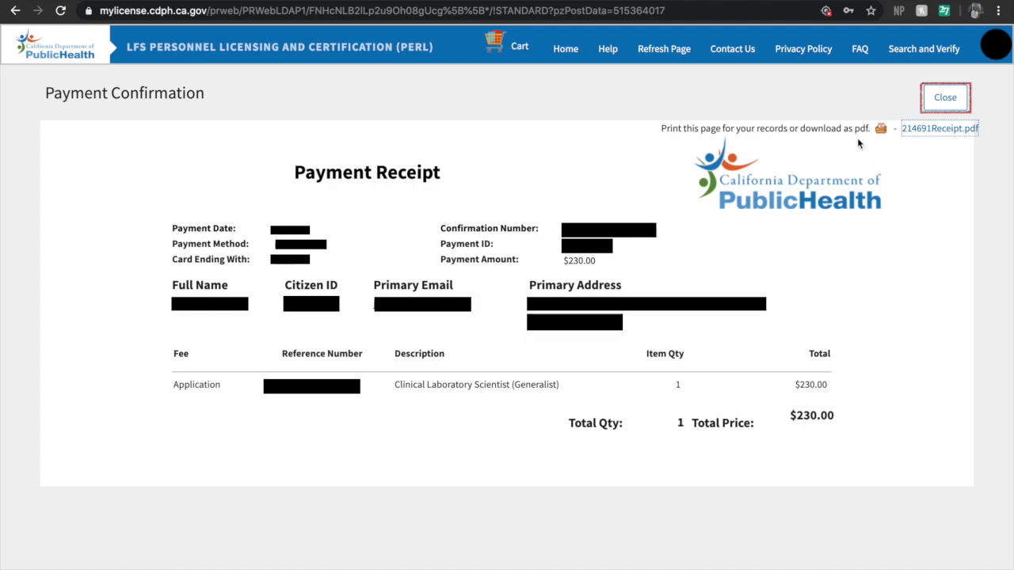
pyautogui.click(942, 95)
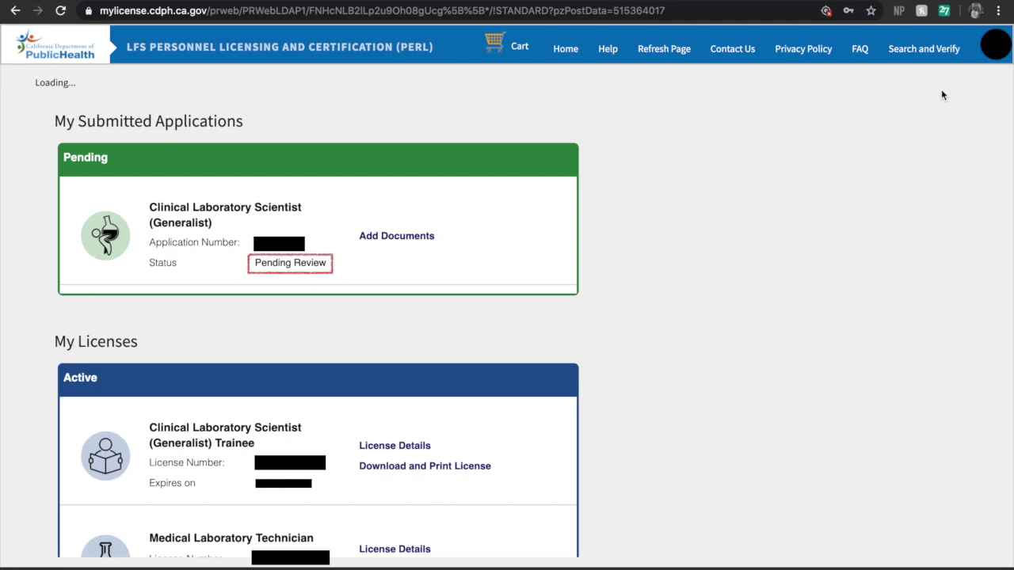